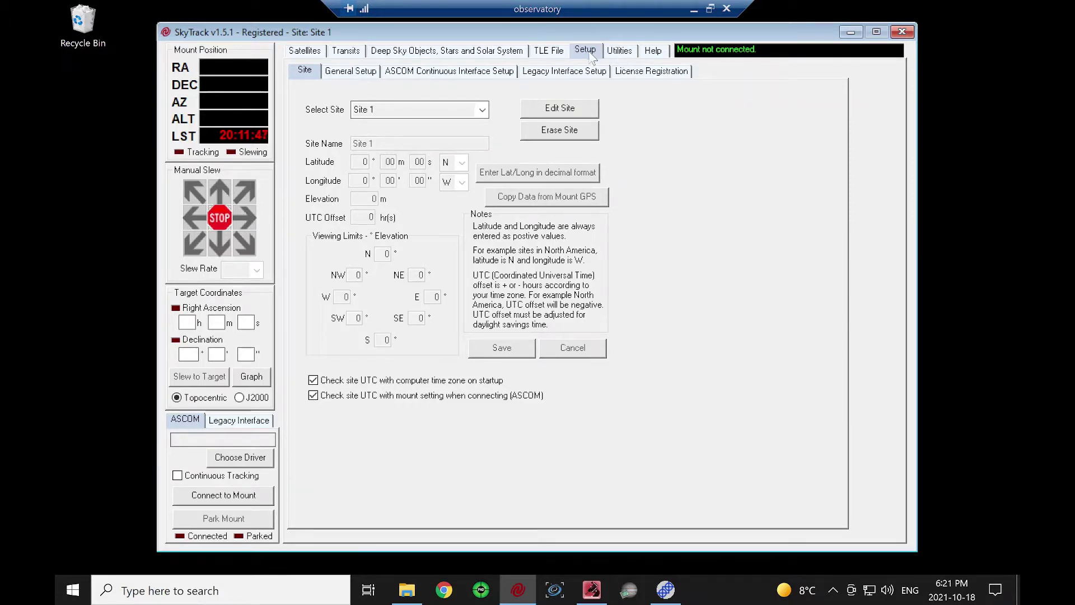
- Browse the General, Continuous Tracking and Legacy Interface setup pages
left_click(354, 77)
left_click(437, 72)
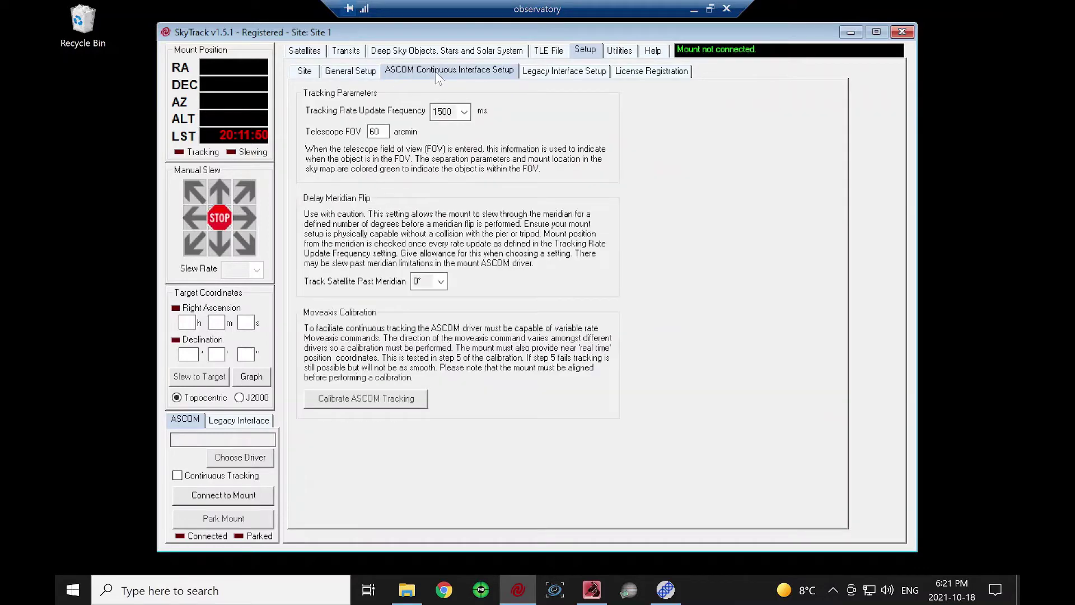
left_click(562, 74)
left_click(489, 77)
left_click(371, 74)
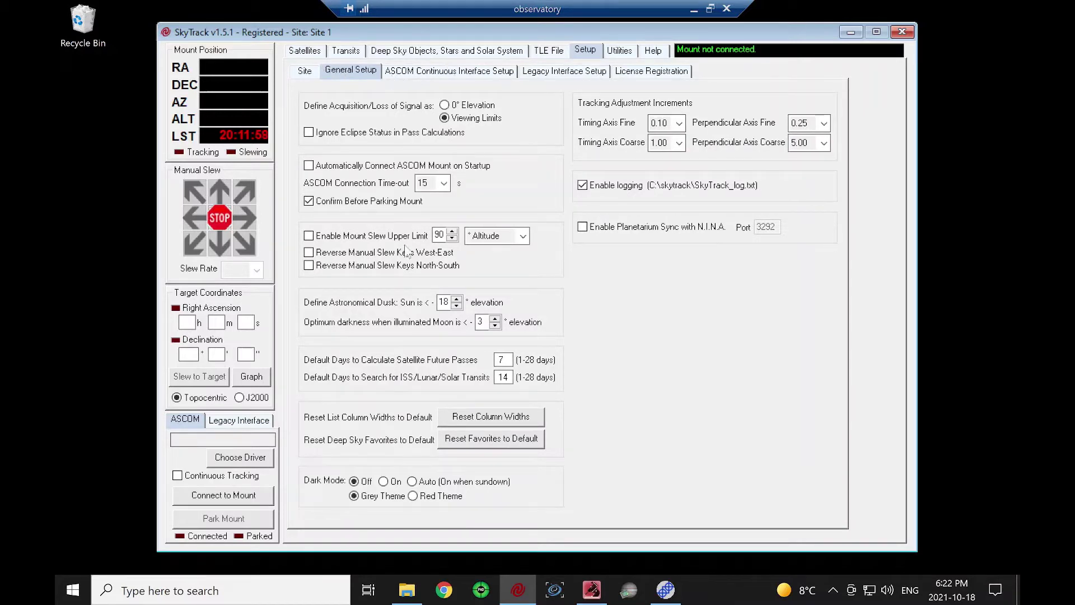
- Return to the site settings, unlock Site 1, and move the time-zone warning aside
left_click(304, 71)
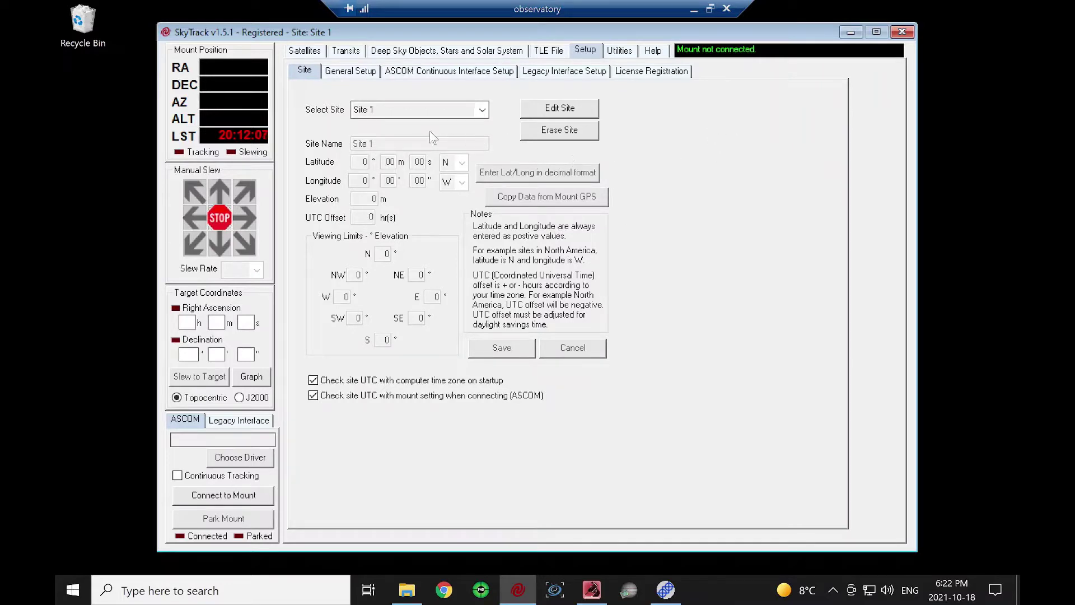
left_click(539, 107)
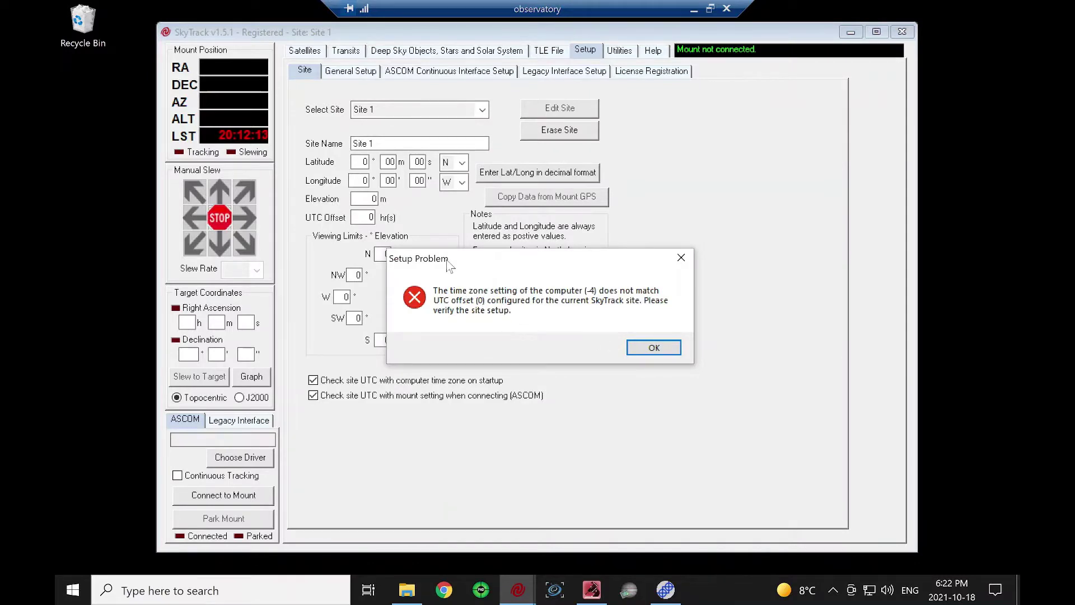
left_click_drag(457, 264, 523, 241)
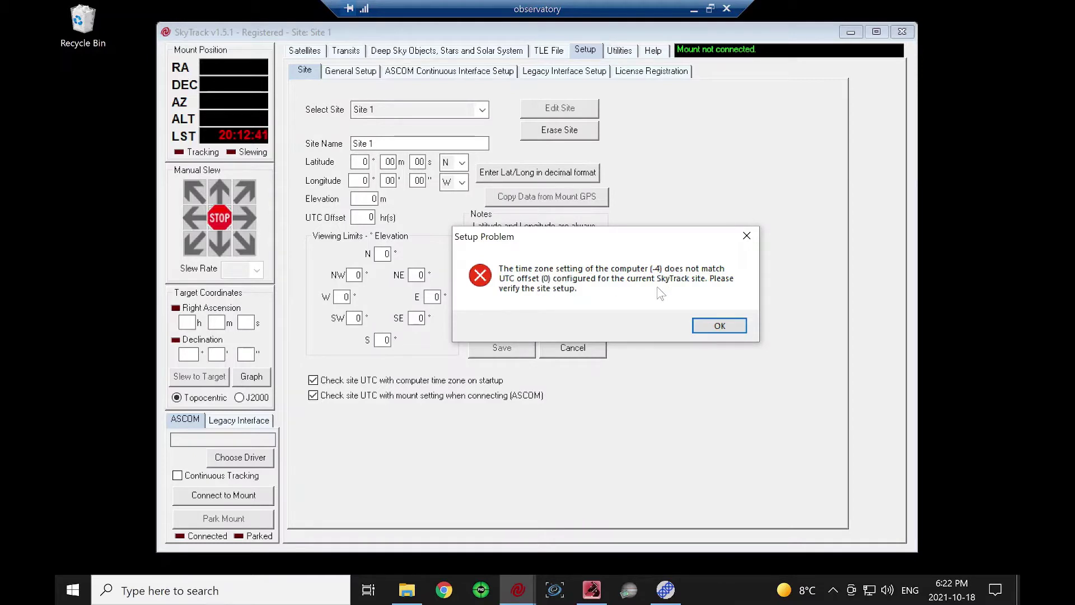
- Dismiss the time-zone warning and name the site 'Backyard'
left_click(715, 325)
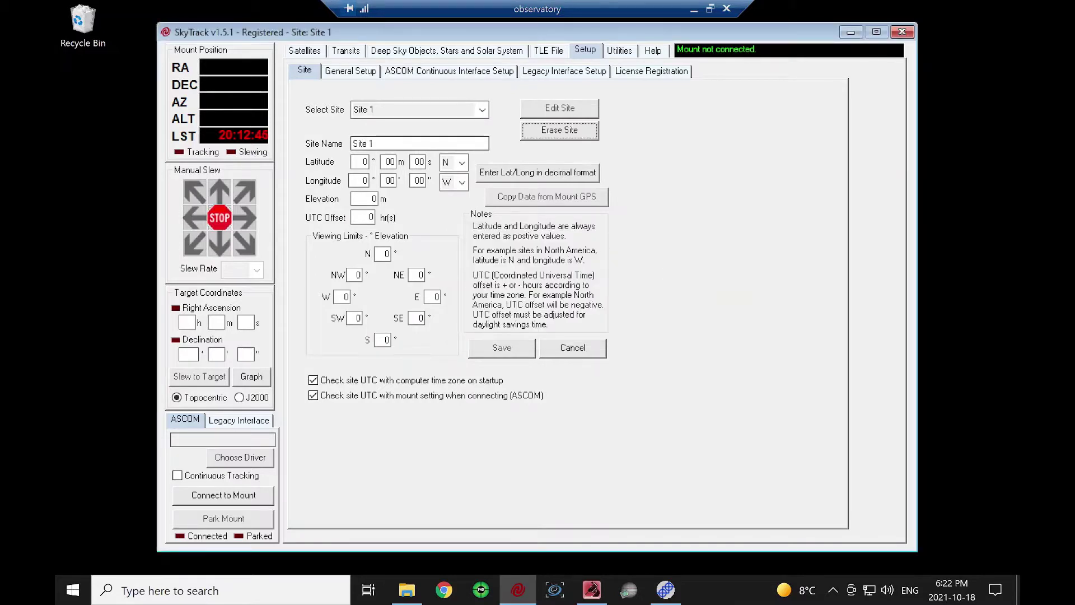
type("Ba")
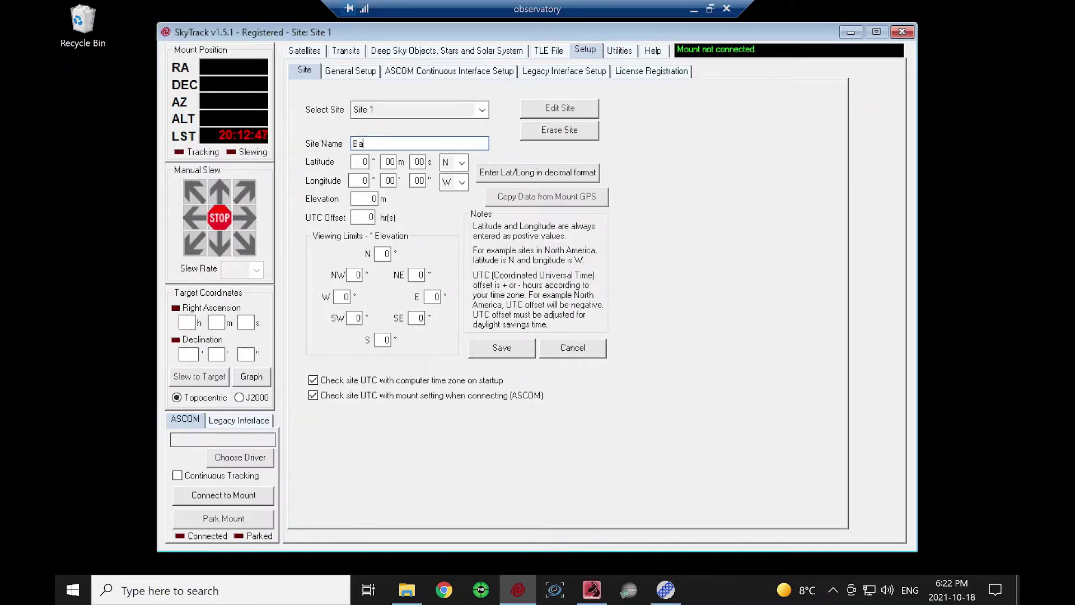
type("ckard")
key("BackSpace")
key("BackSpace")
key("BackSpace")
type("yard")
- Enter latitude 45° 05' 01" and longitude 94° 04' 03"
key("Tab")
type("45")
key("Tab")
type("05")
key("Tab")
type("01")
key("Tab")
key("Tab")
type("94")
key("Tab")
type("04")
key("Tab")
type("03")
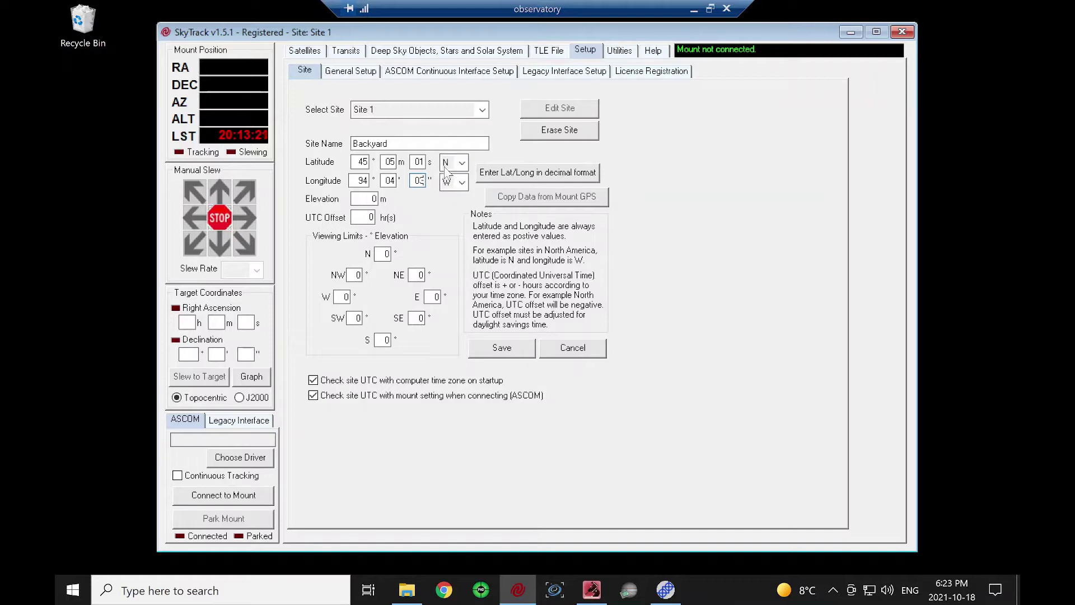
- Set the latitude hemisphere to North and the longitude hemisphere to West
left_click(461, 162)
left_click(447, 179)
left_click(462, 185)
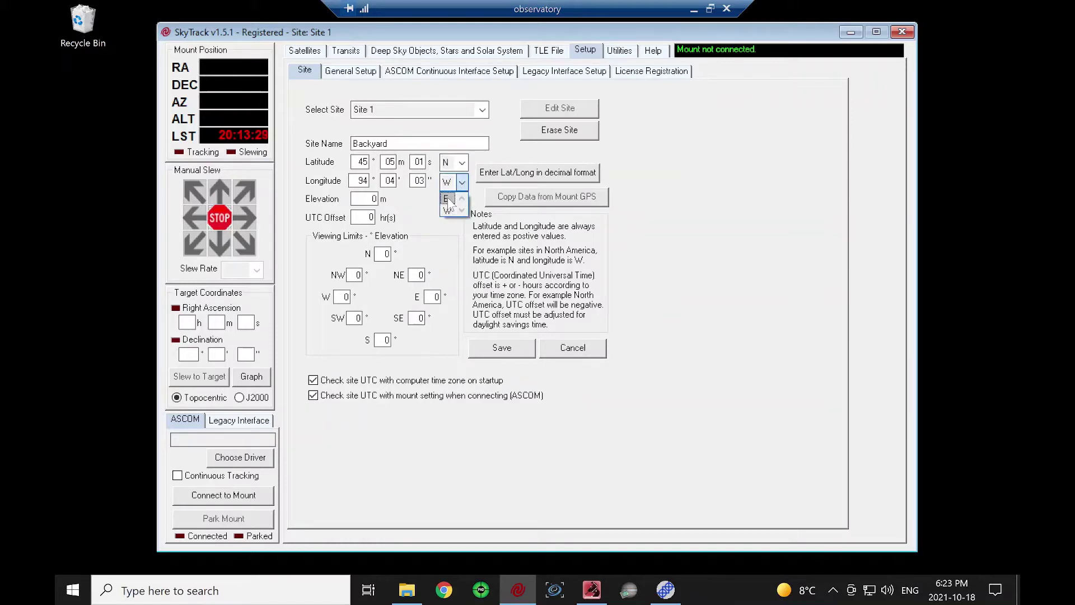
left_click(448, 199)
left_click(462, 182)
left_click(448, 211)
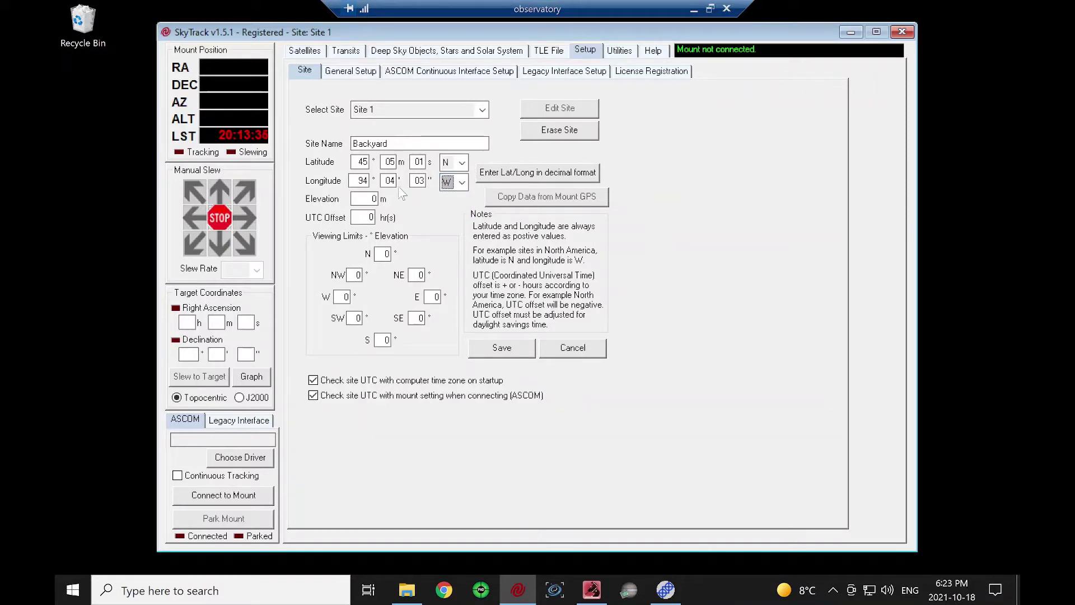
- Enter an elevation of 320 m and a UTC offset of -4
left_click(365, 201)
type("320")
left_click(370, 217)
type("-4")
- Set the N viewing limit to 40° and the NE, E, SE, S, SW, W, NW limits to 20°
left_click(384, 254)
type("40")
left_click(420, 274)
double_click(420, 275)
type("20")
key("Tab")
type("20")
key("Tab")
type("20")
key("Tab")
type("20")
key("Tab")
type("20")
key("Tab")
type("20")
key("Tab")
type("20")
- Save the Backyard site, glance at the Satellites view, and return to Setup
left_click(511, 350)
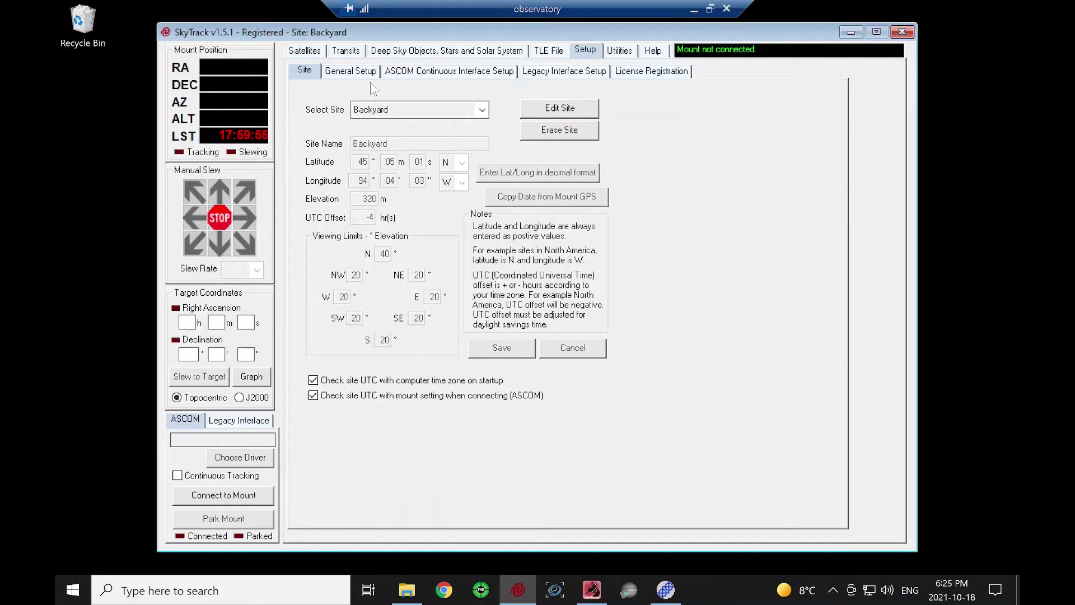
left_click(310, 53)
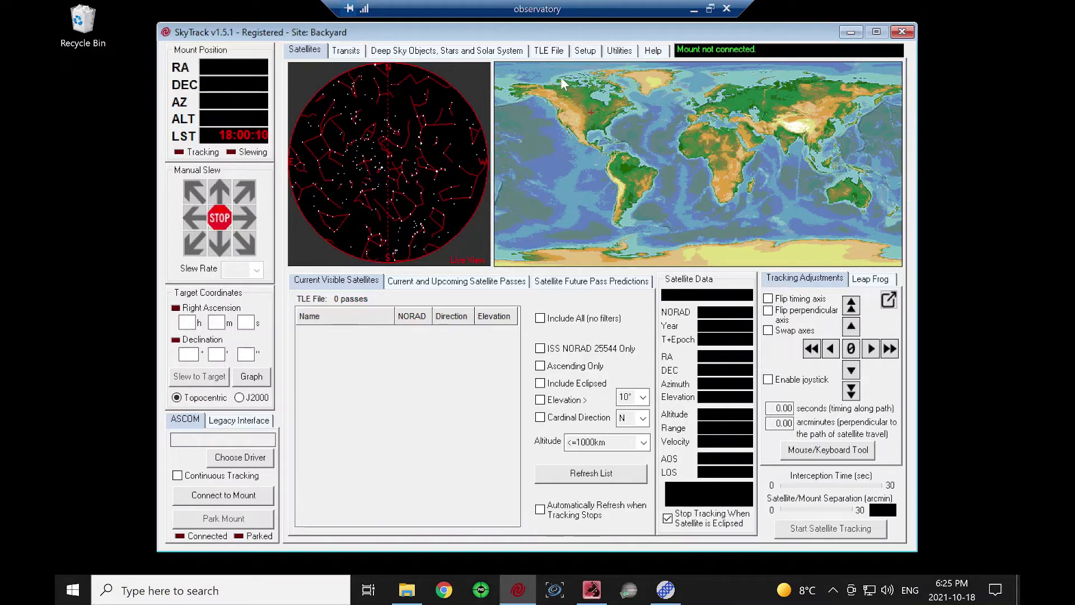
left_click(586, 51)
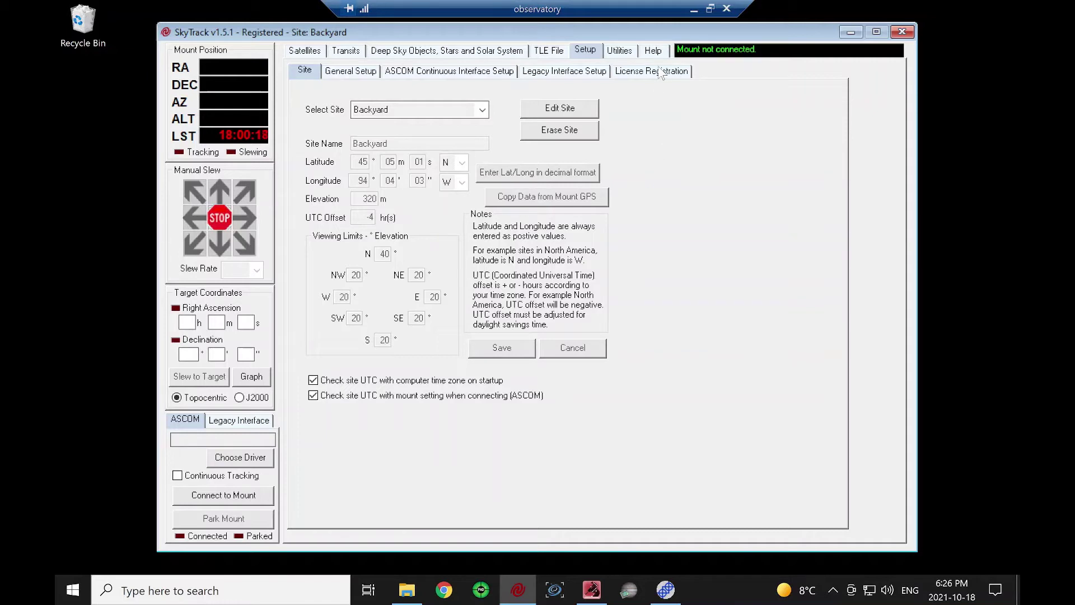
- Select the Active Satellites set on the TLE File page and download it
left_click(548, 51)
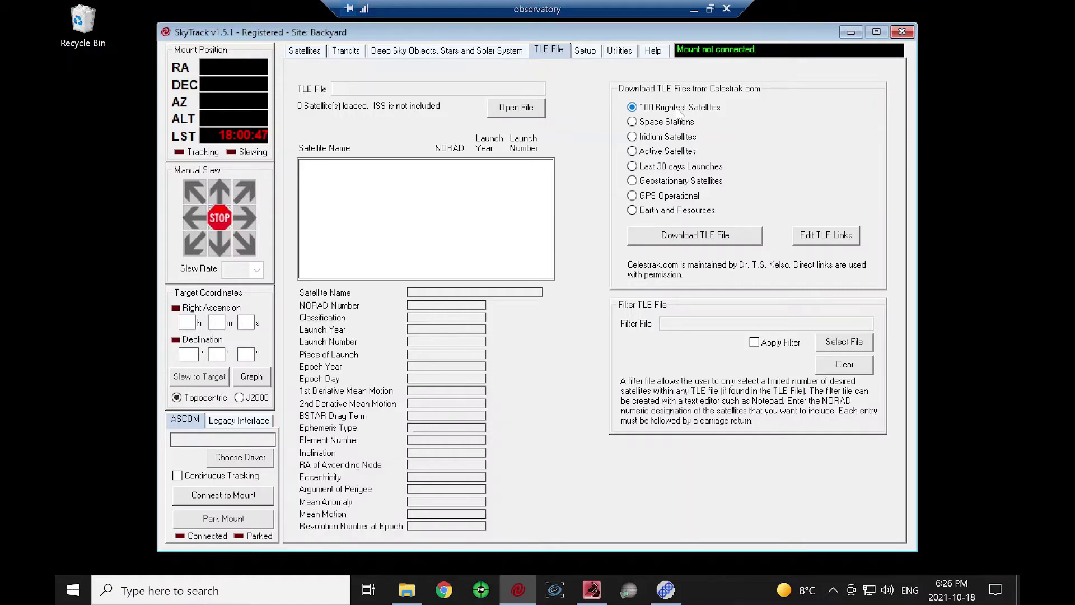
left_click(633, 156)
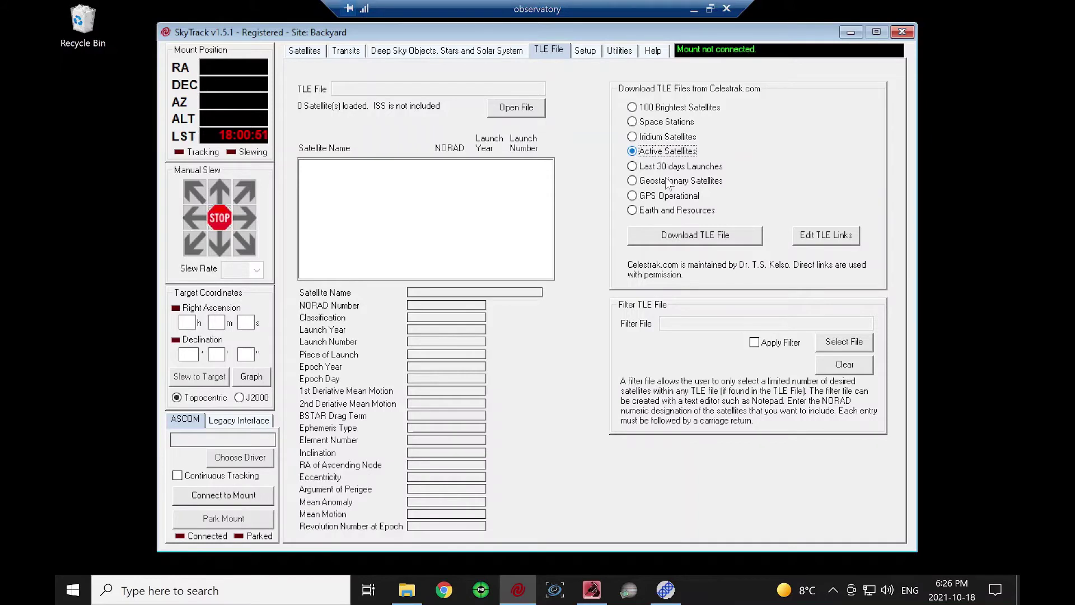
left_click(667, 237)
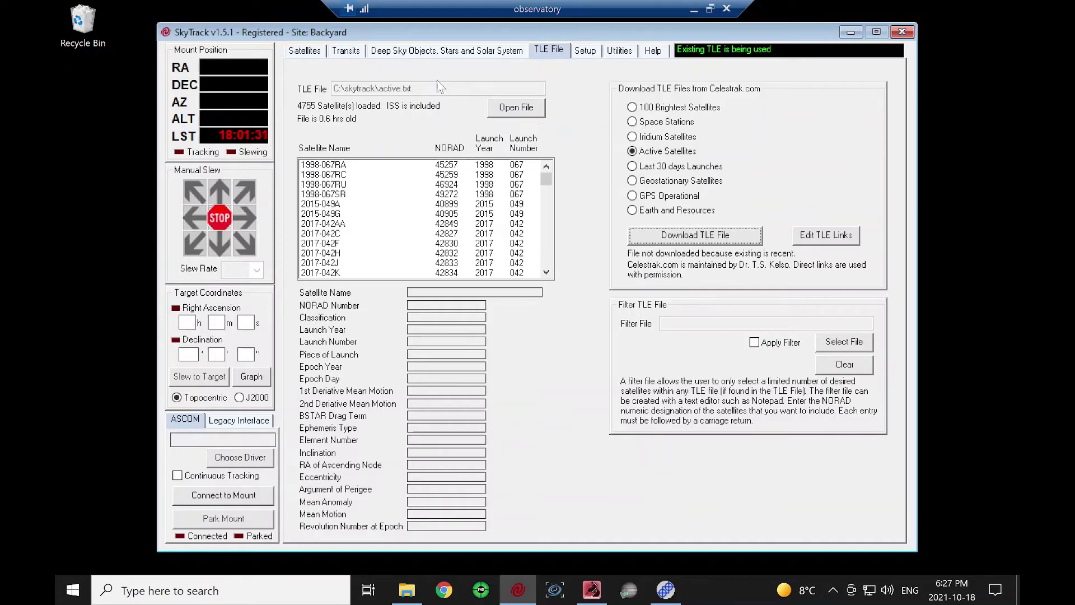
- List current and upcoming passes on the Satellites page and select STARLINK-1503
left_click(306, 50)
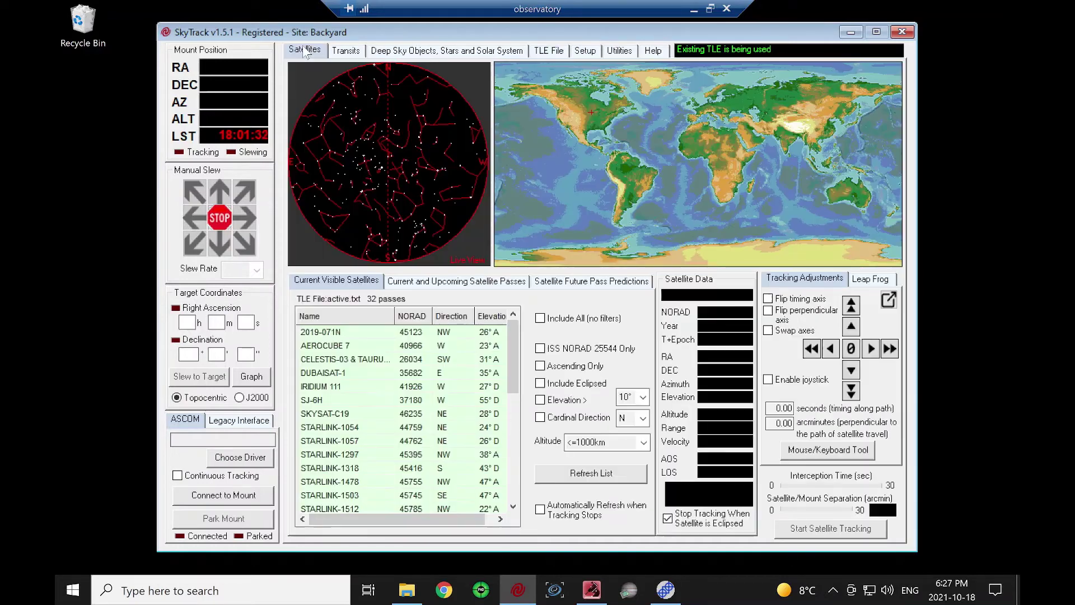
left_click(443, 282)
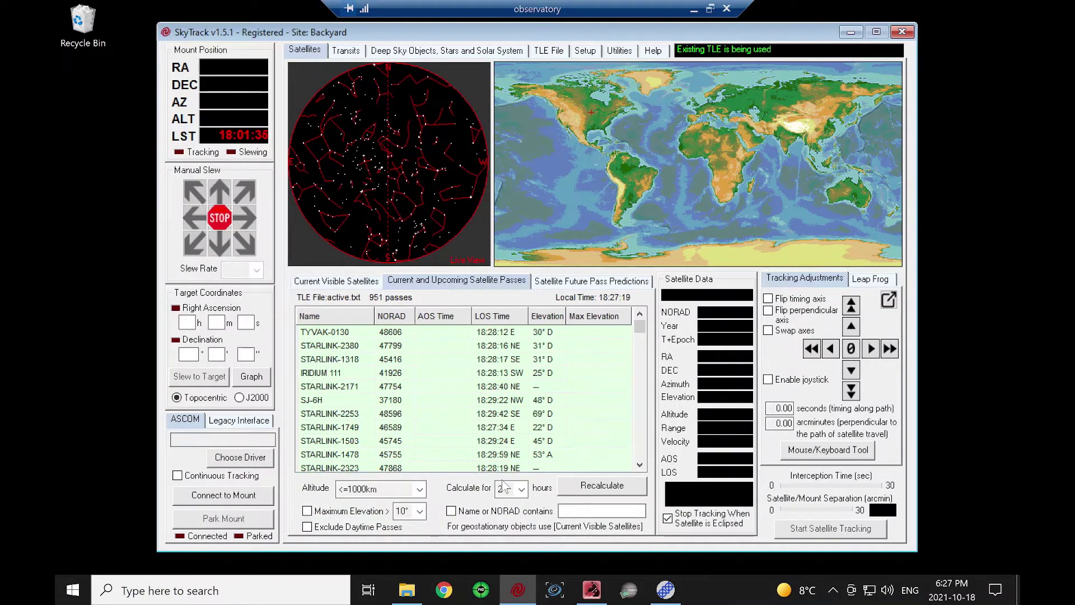
left_click(499, 442)
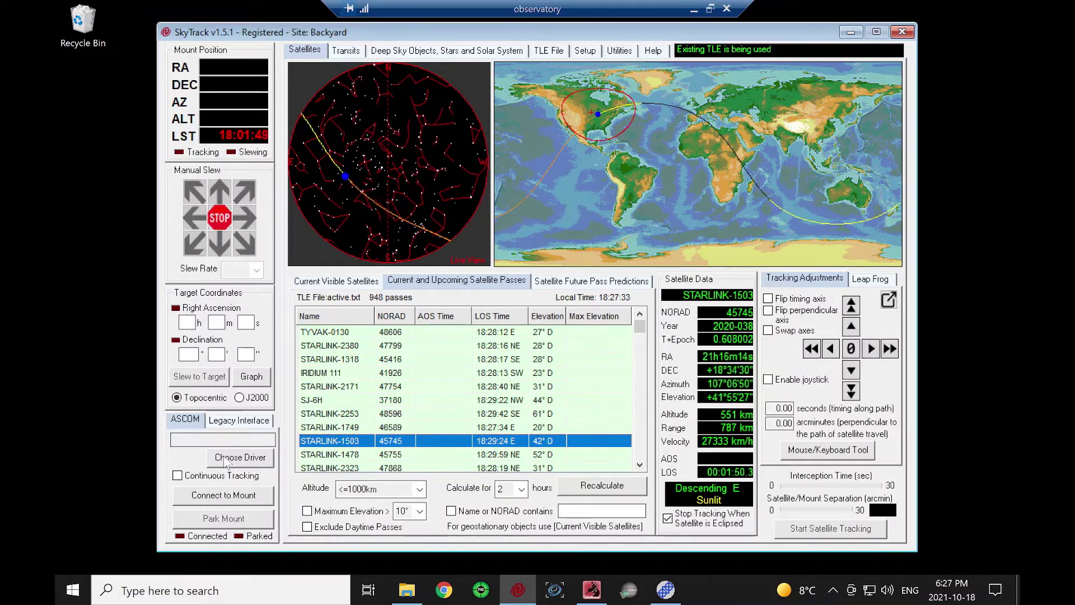
- Pick Telescope Simulator for .NET in the ASCOM Chooser and confirm it
left_click(229, 459)
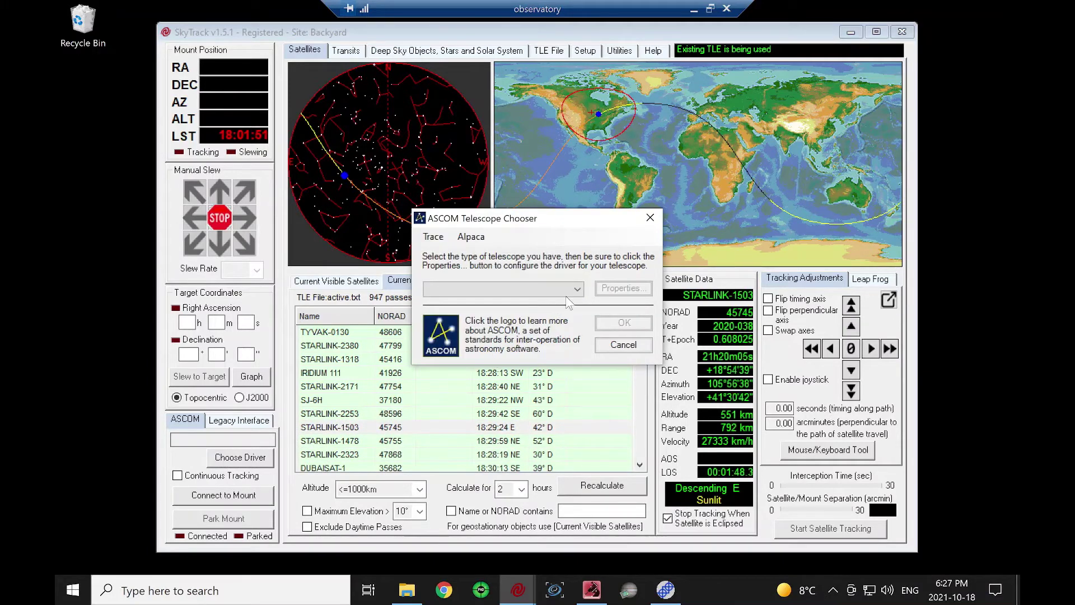
left_click(578, 289)
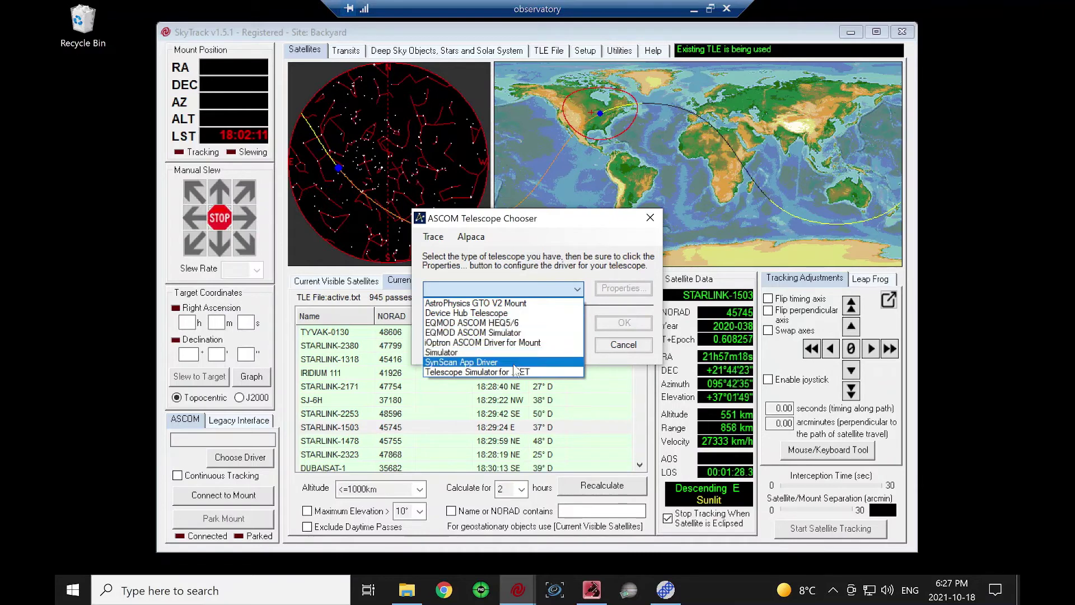
left_click(499, 373)
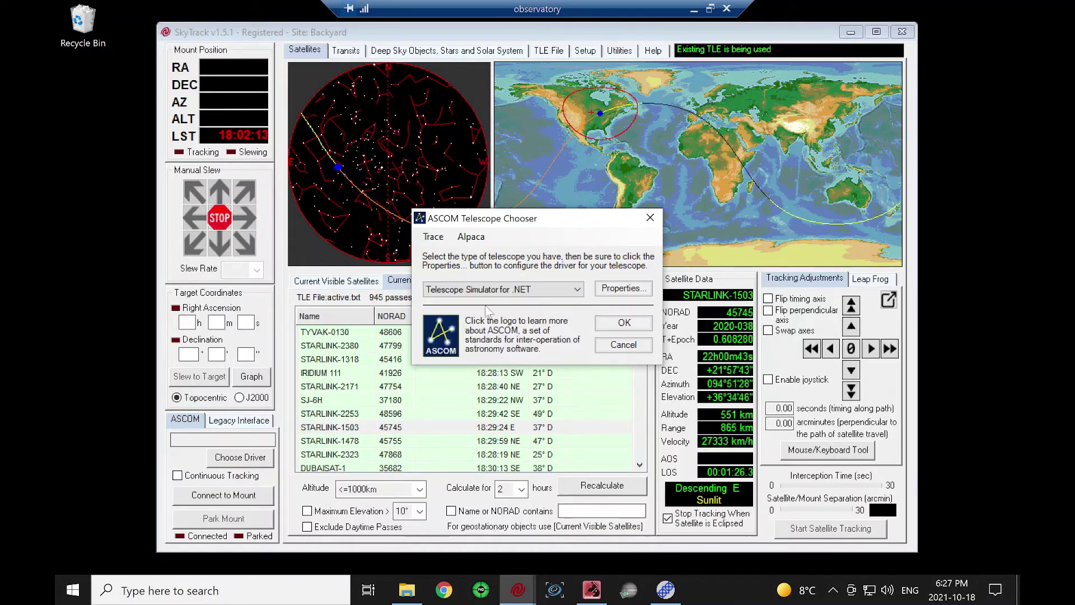
left_click(623, 322)
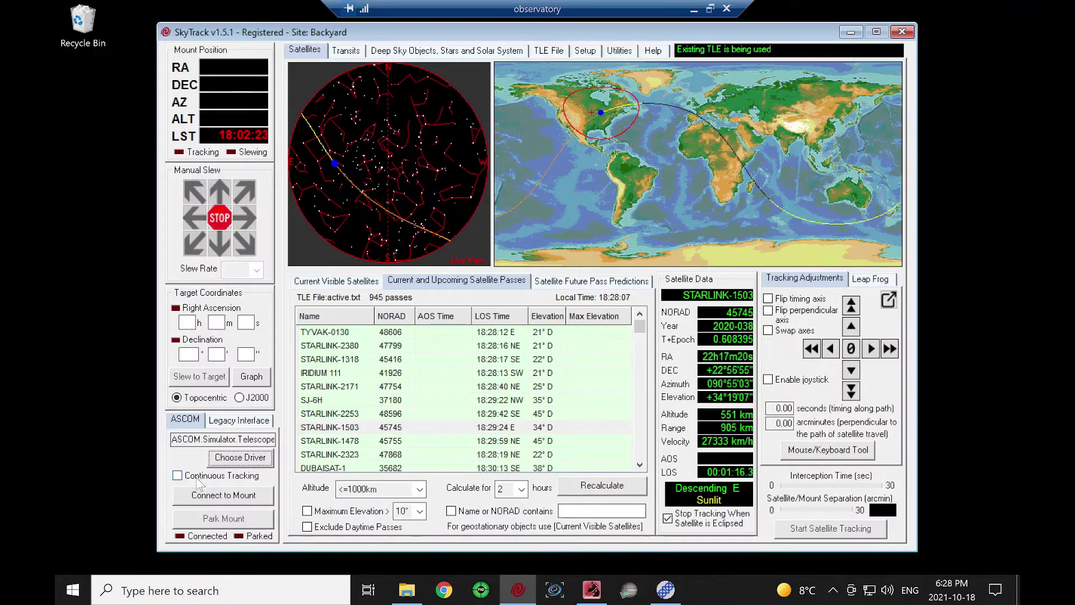
- Tick the Continuous Tracking checkbox, toggling it off and back on
left_click(199, 479)
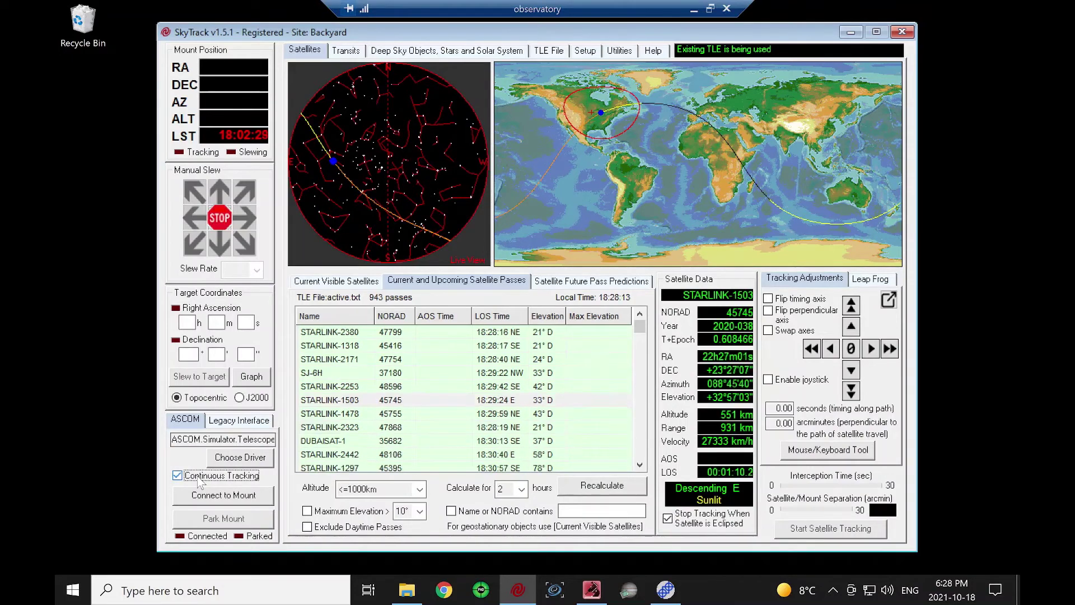
left_click(199, 479)
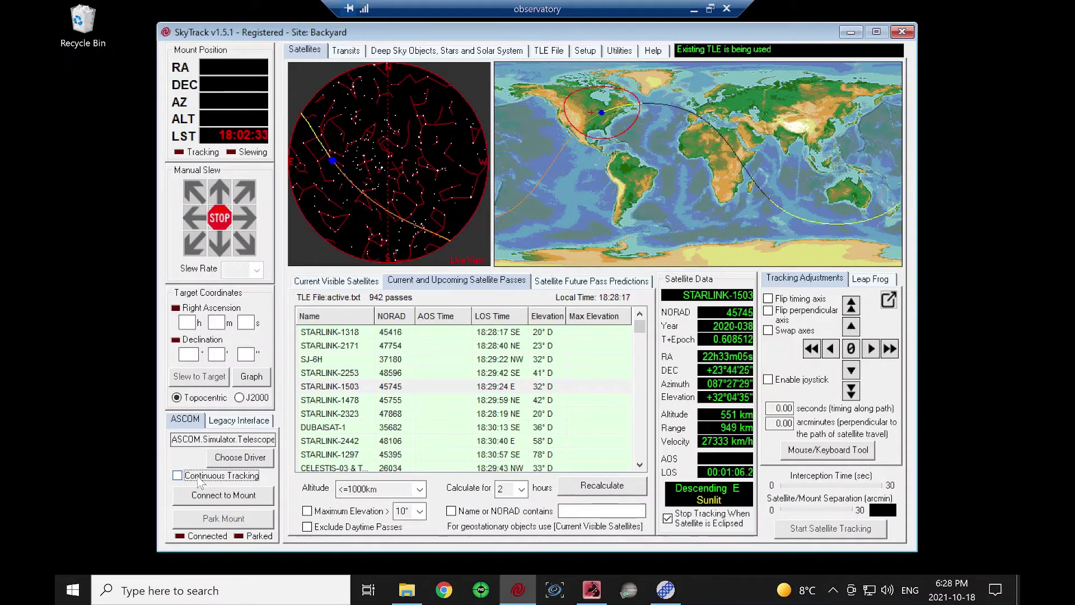
left_click(200, 481)
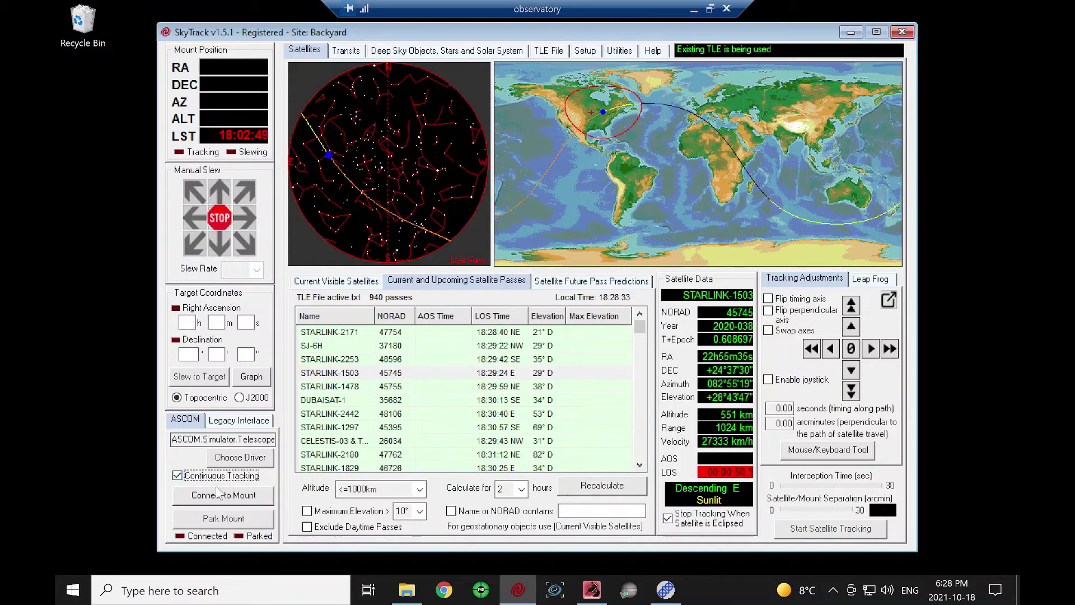
- Connect to the simulator mount and acknowledge the continuous-tracking caution, suppressing it in future
left_click(215, 495)
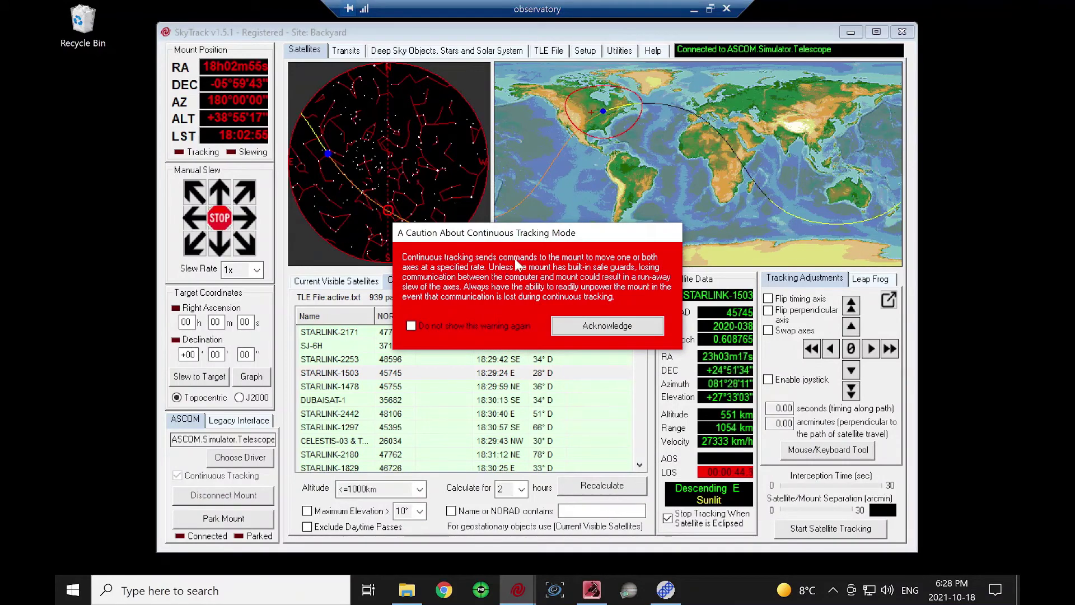
left_click(411, 325)
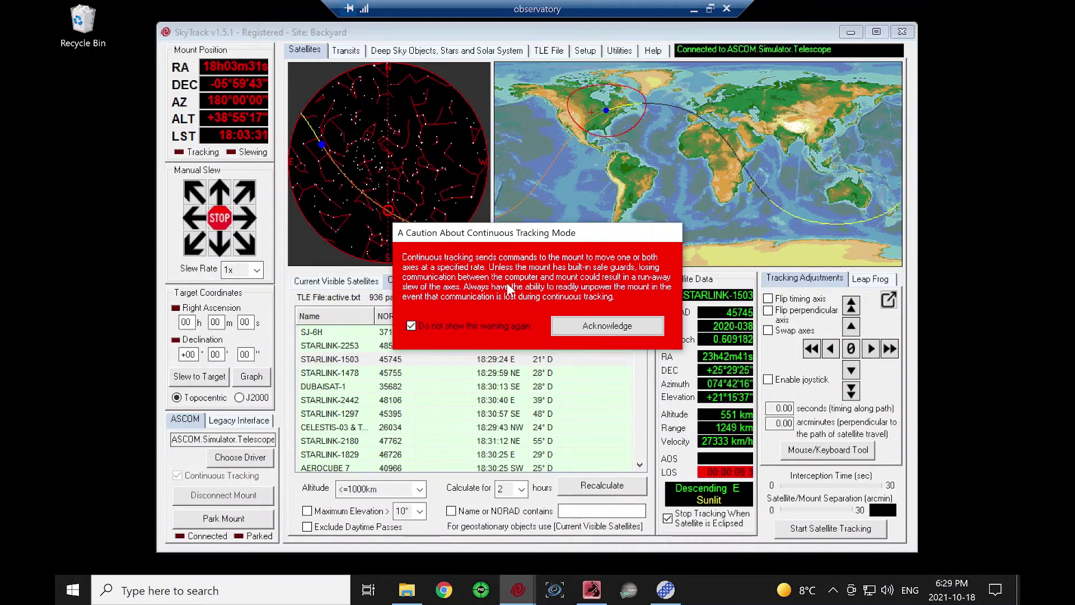
left_click(599, 330)
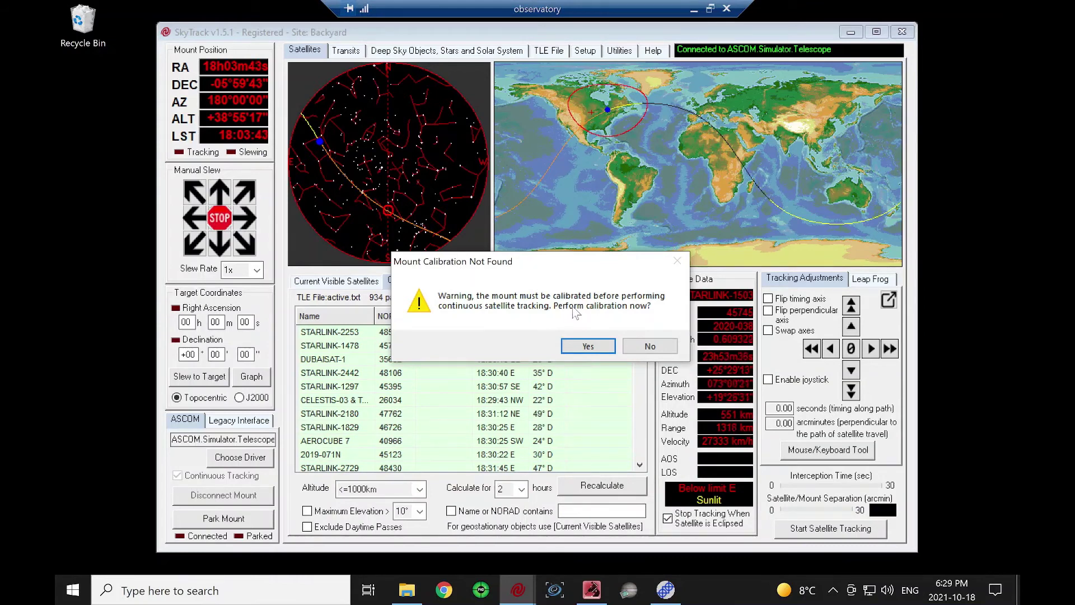
- Confirm calibrating the mount now when no mount calibration is found
left_click(588, 345)
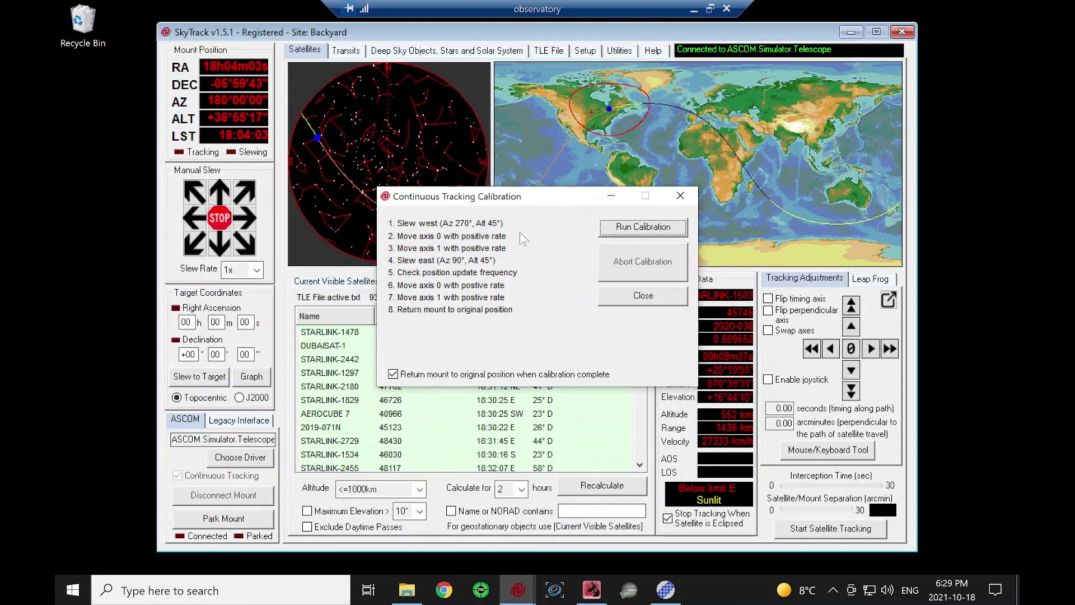
- Run the eight-step continuous tracking calibration until it succeeds, then close the window
left_click(643, 226)
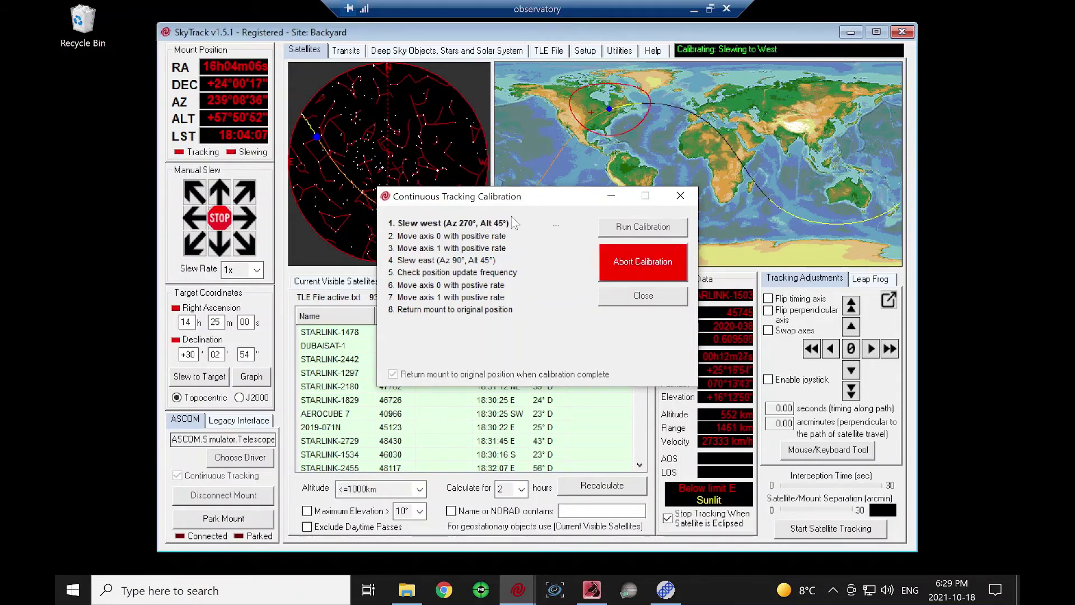
left_click_drag(510, 202, 522, 203)
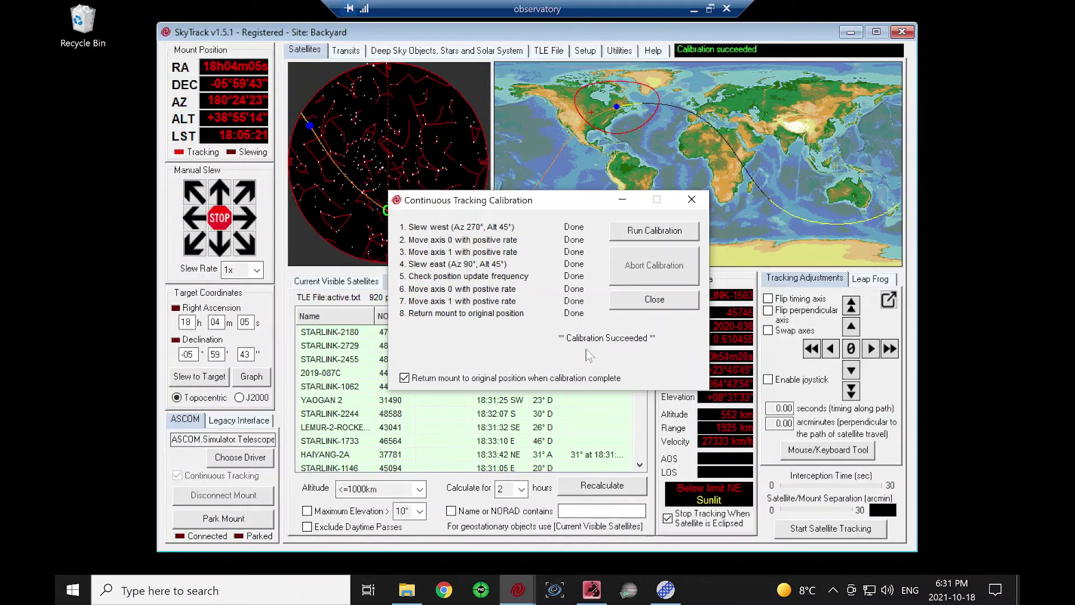
left_click(654, 299)
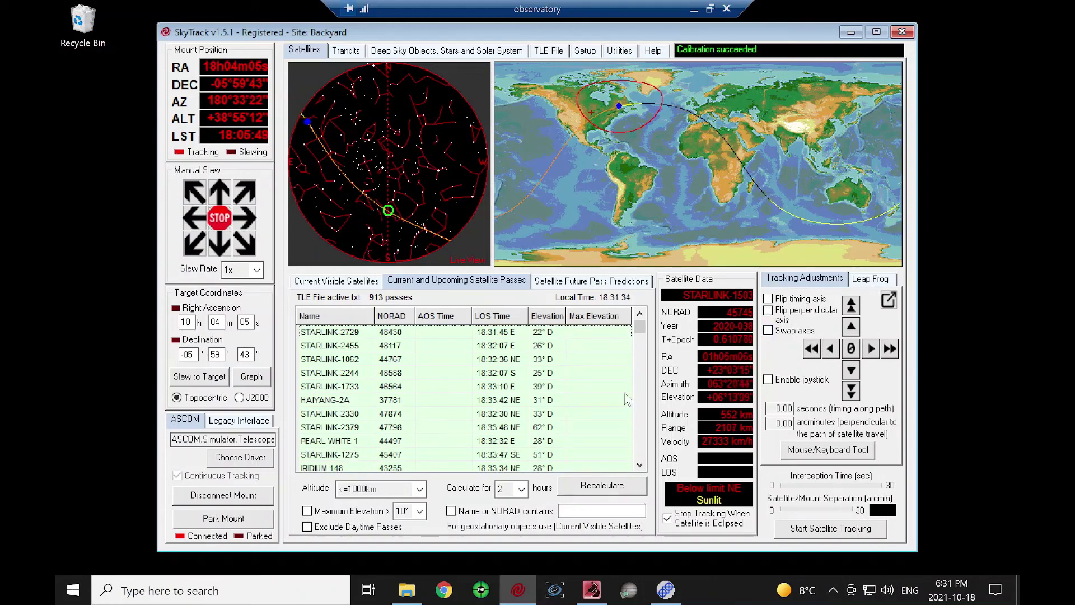
- Select STARLINK-2379 from the satellite pass list as the tracking target
left_click(510, 428)
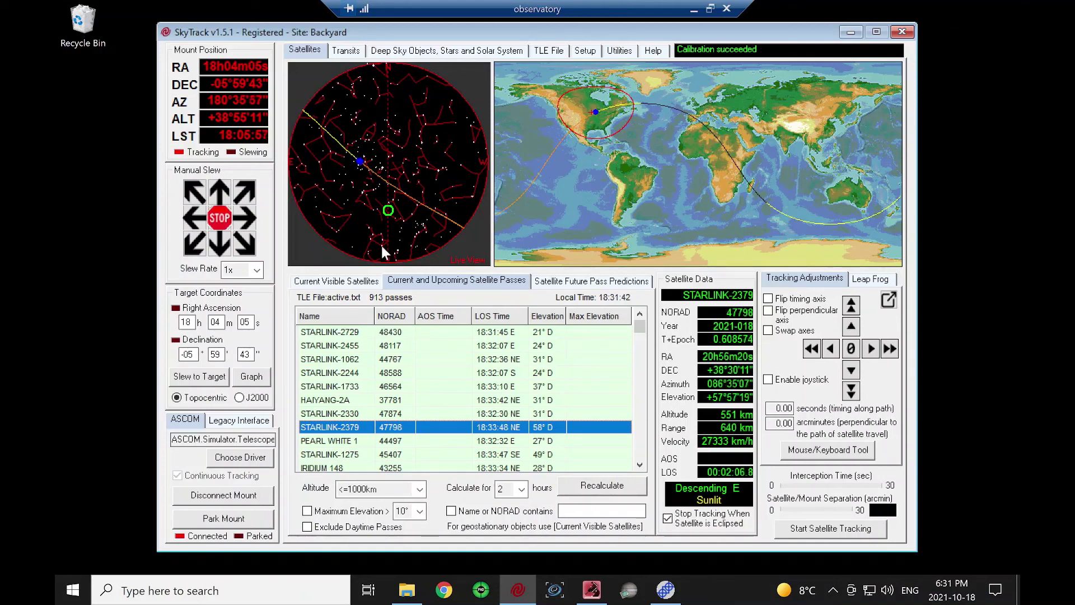
- Start tracking STARLINK-2379 so the mount intercepts it at RA 21h39m03s, Dec +39°31'05"
left_click(810, 531)
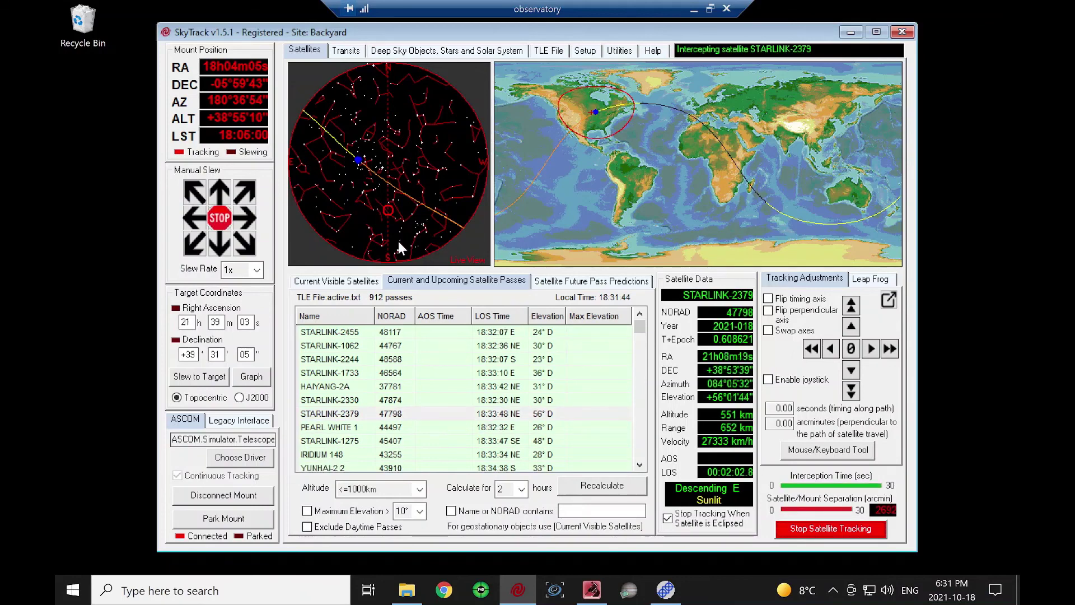